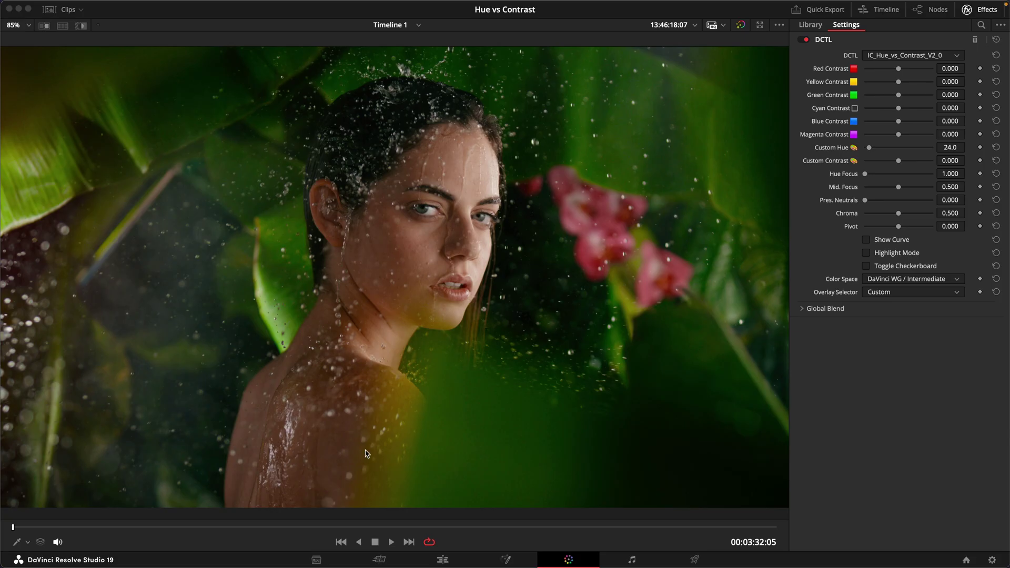
Turn on Highlight Mode with the checkerboard, then isolate skin with Custom Hue 25.1 and Hue Focus 1.333.
left_click(866, 253)
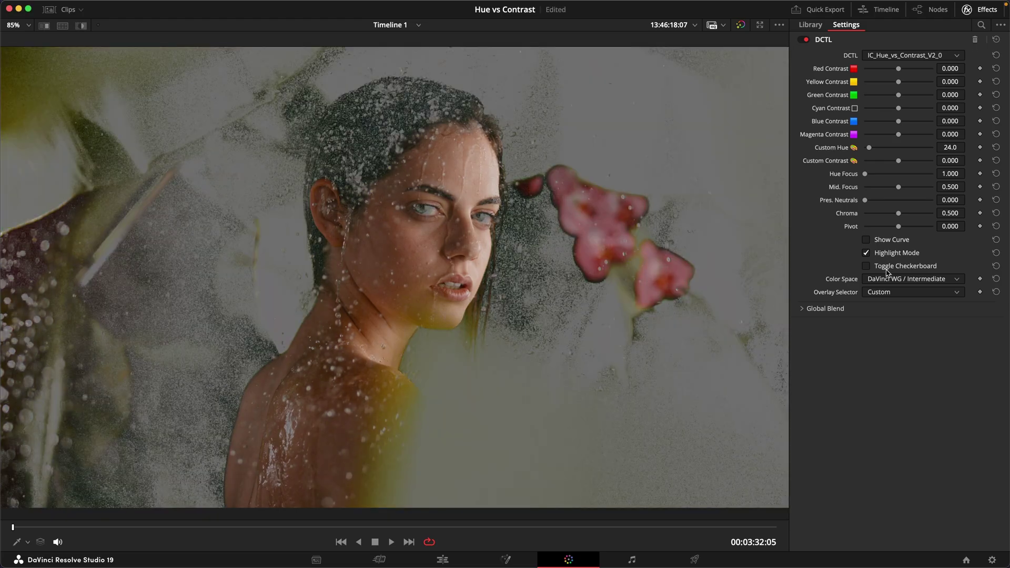
left_click(885, 269)
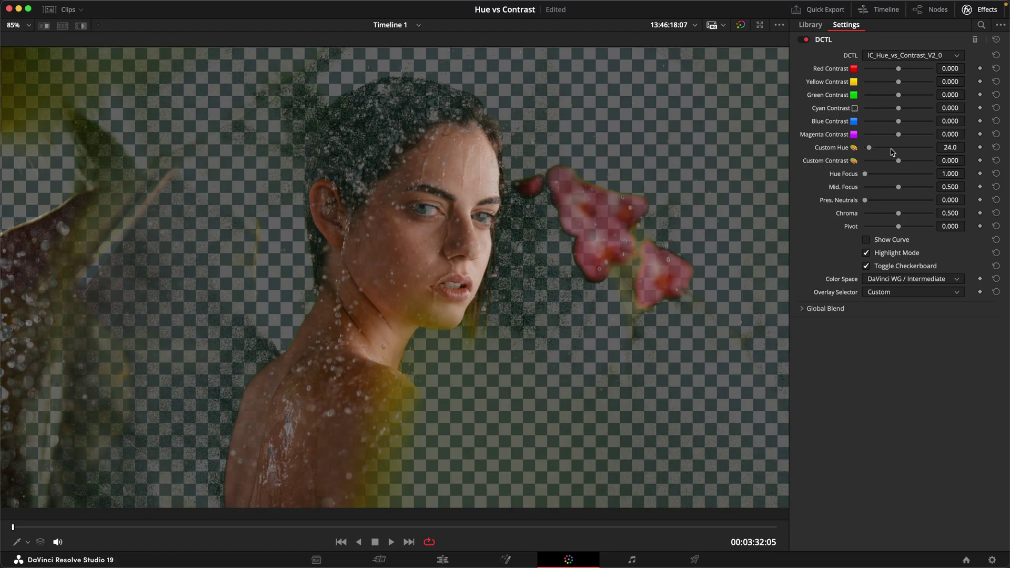
left_click_drag(869, 150, 869, 152)
left_click_drag(864, 174, 887, 175)
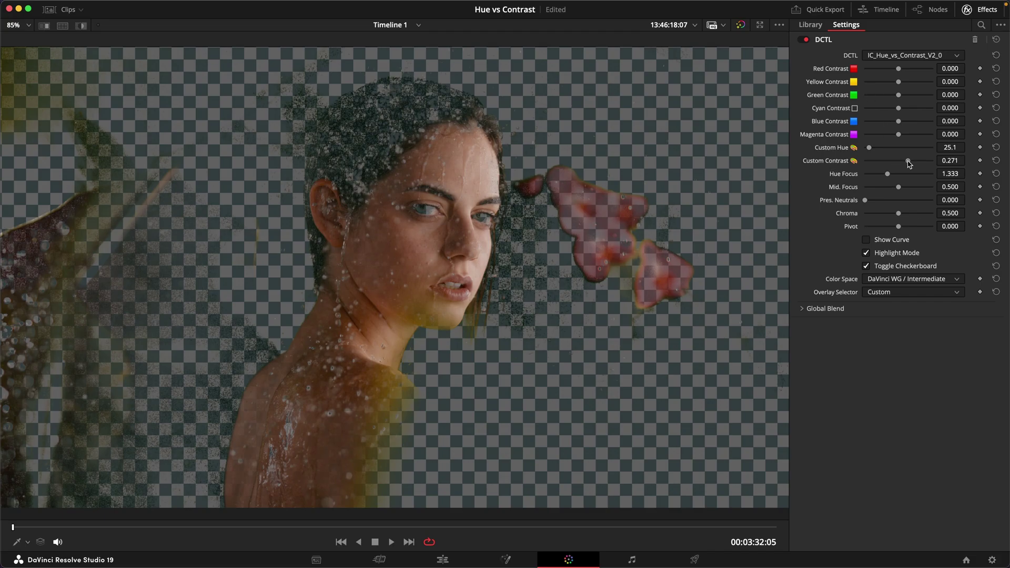
Set Custom Contrast to 1.000 and Hue Focus to 2.000, turn Highlight Mode off, and save the project.
left_click_drag(887, 173, 935, 169)
left_click(894, 253)
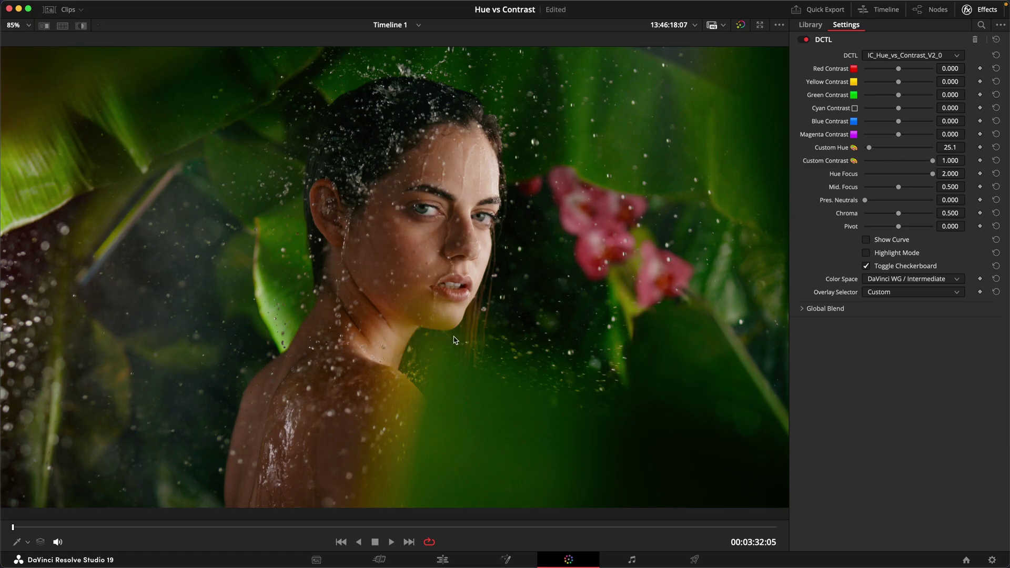
scroll(456, 339, "down", 5)
scroll(456, 339, "up", 2)
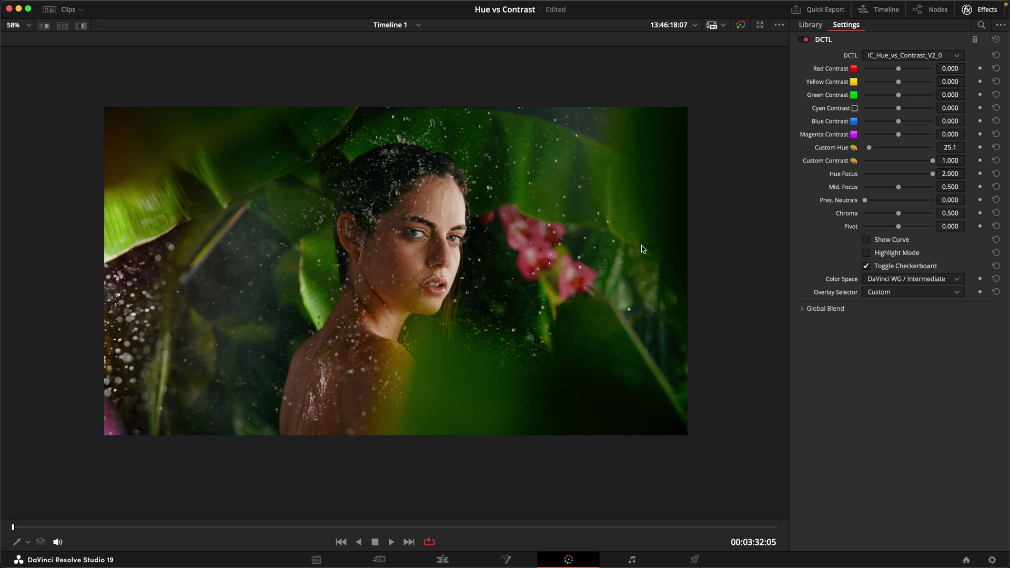
key("super+s")
scroll(570, 270, "up", 3)
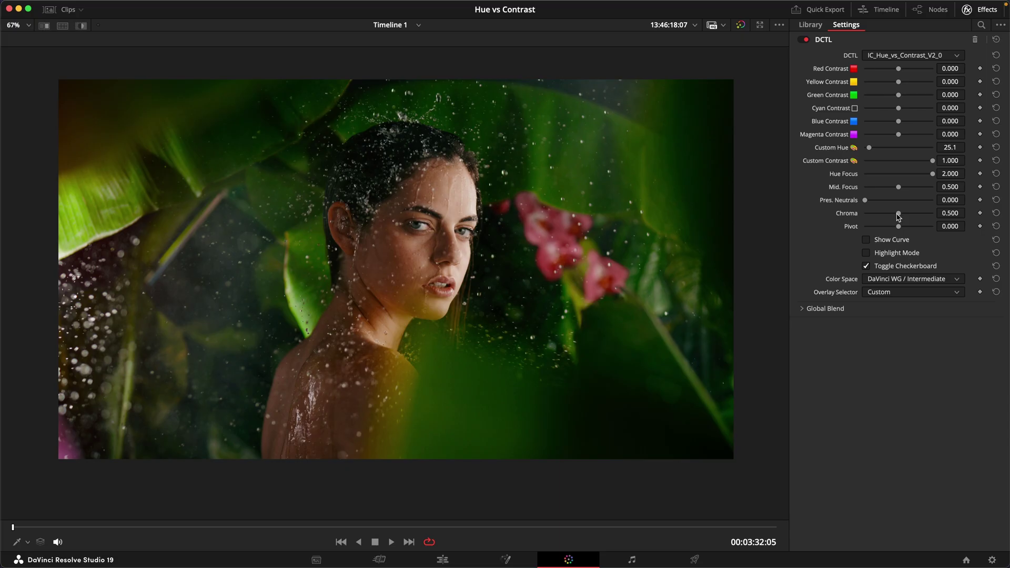
Drop the skin Chroma to 0, then bring it back up to about 0.643.
left_click_drag(897, 214, 675, 239)
left_click_drag(866, 217, 910, 220)
With the contrast curve shown, set Mid. Focus to 0.442 and Pivot to -0.318, then hide the curve.
scroll(910, 216, "down", 3)
left_click(891, 240)
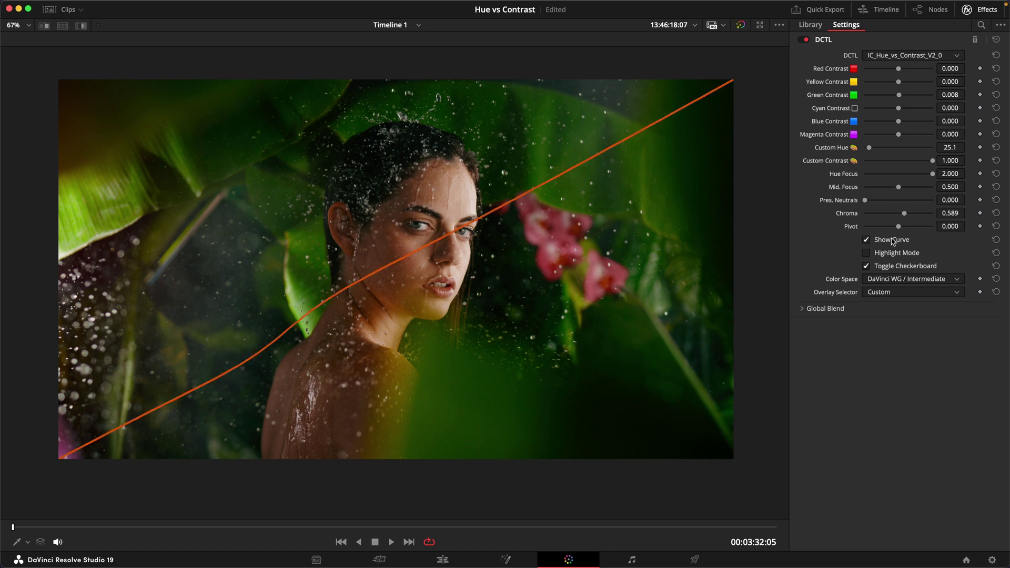
left_click_drag(898, 187, 765, 192)
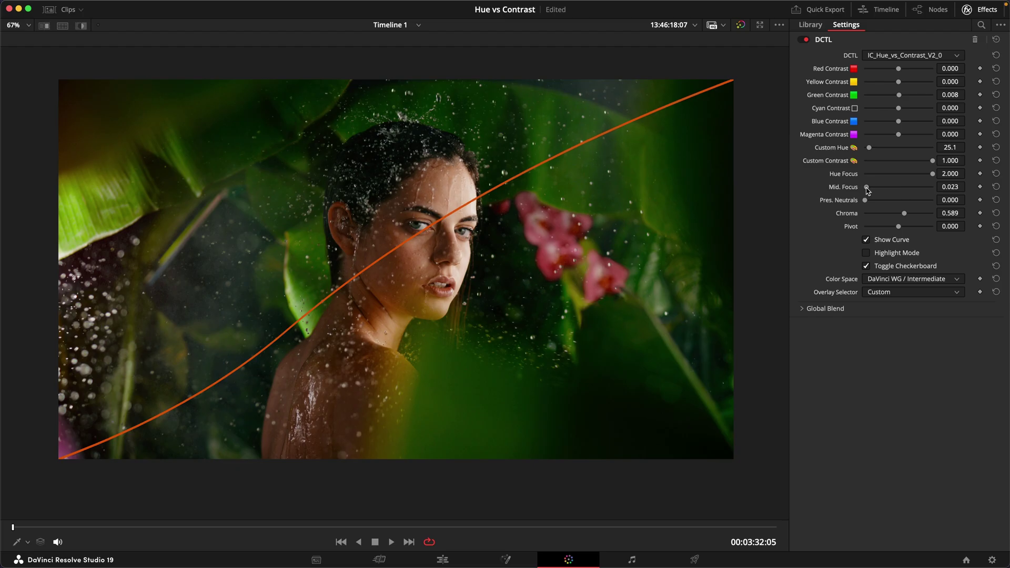
left_click_drag(865, 188, 912, 194)
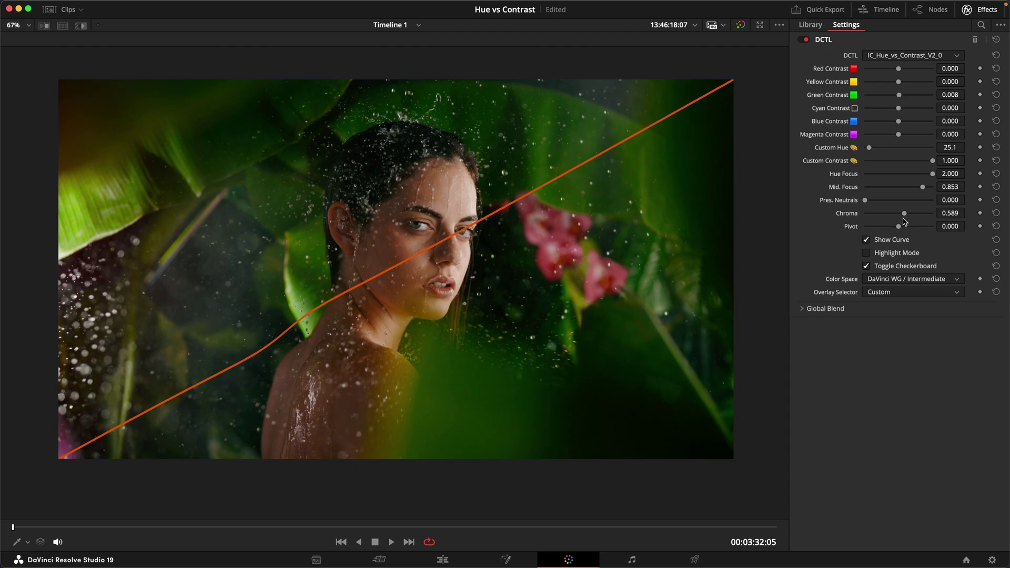
left_click_drag(898, 226, 889, 231)
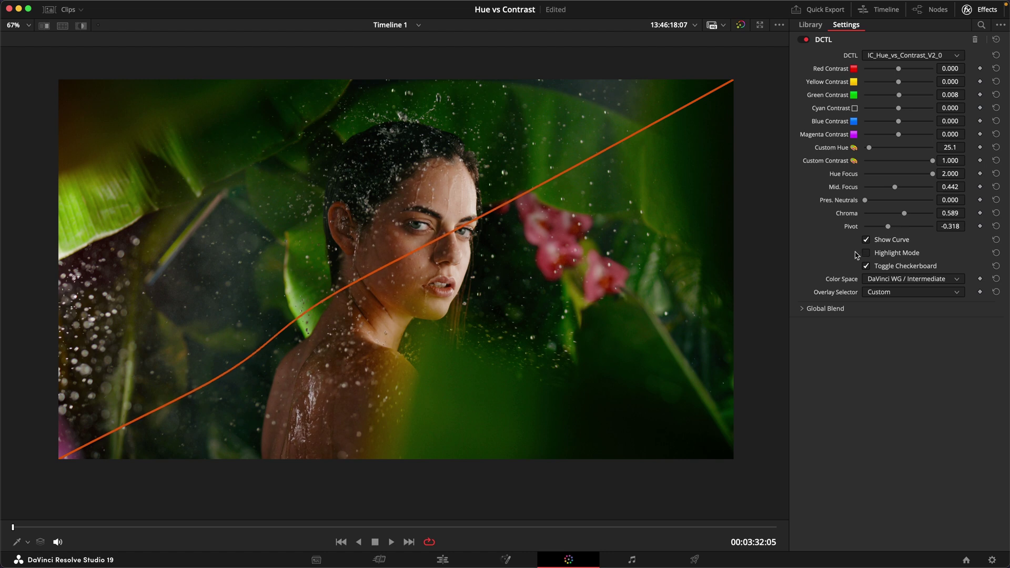
left_click(877, 241)
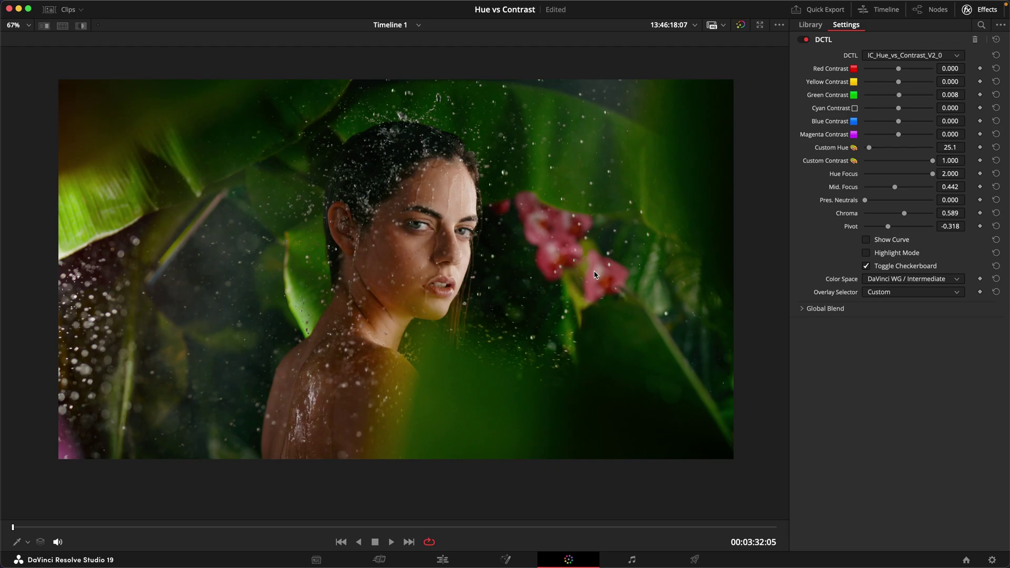
Save, then raise Red contrast and lower Green contrast on the rainbow-makeup clip before moving to the beach clip.
key("super+s")
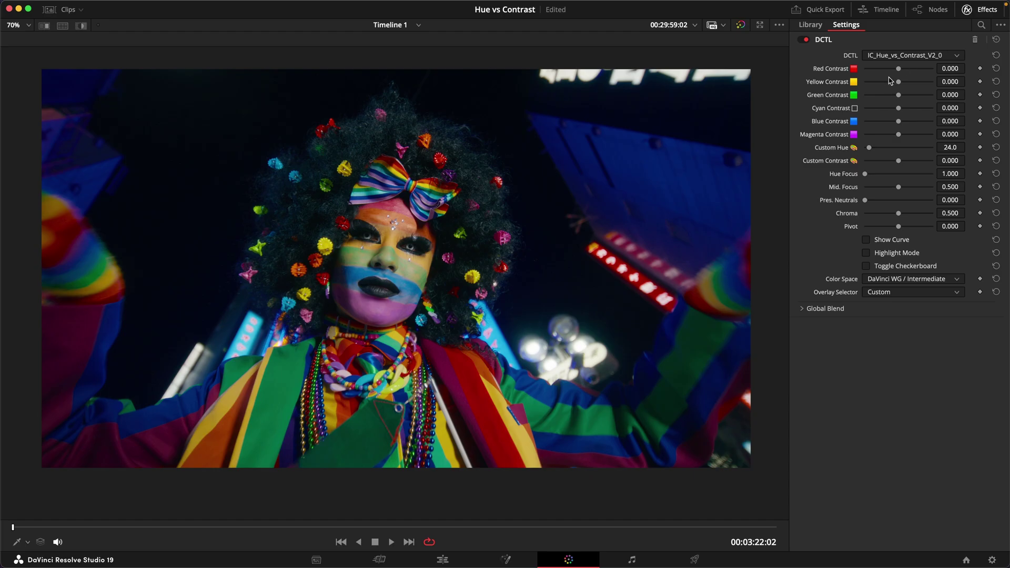
left_click_drag(899, 74, 924, 79)
left_click_drag(875, 88, 909, 111)
scroll(408, 278, "up", 4)
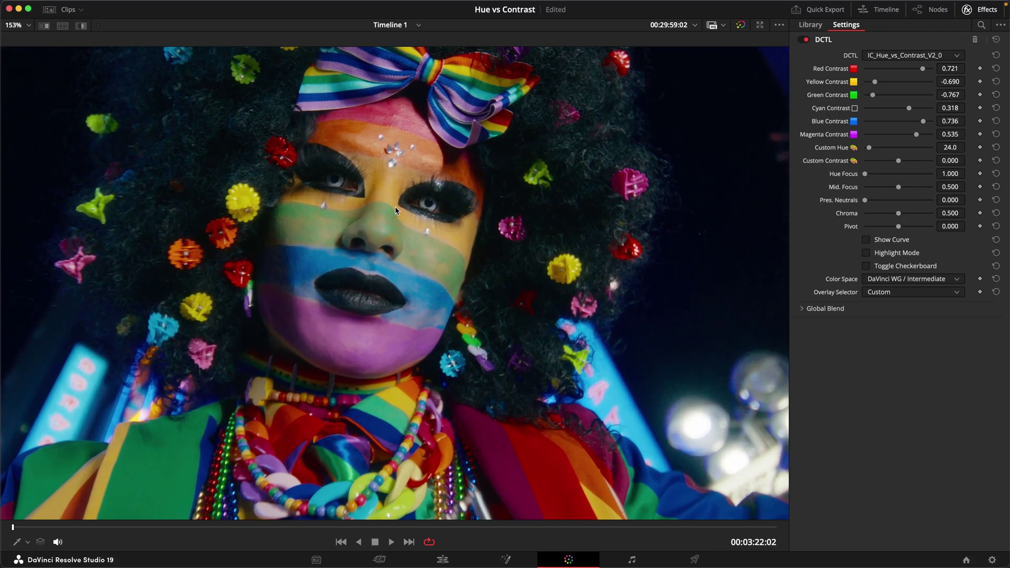
scroll(396, 210, "down", 3)
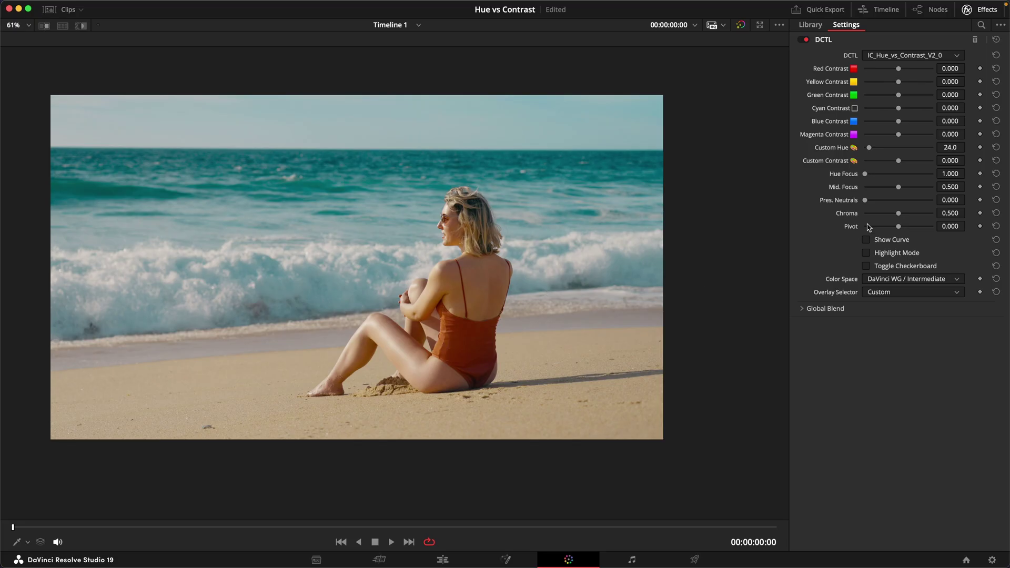
Pull the beach shot's Chroma slider fully left to 0.000.
left_click_drag(898, 213, 838, 219)
Preview the targeted tones in Highlight Mode, then set Custom Contrast to -1.000 and Mid. Focus to 0.264.
left_click(896, 253)
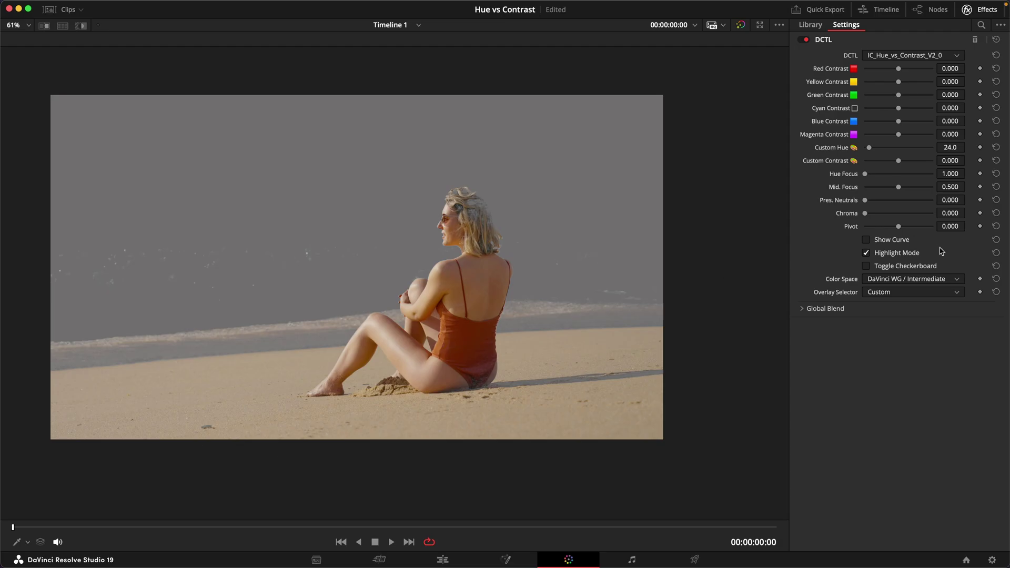
left_click(896, 253)
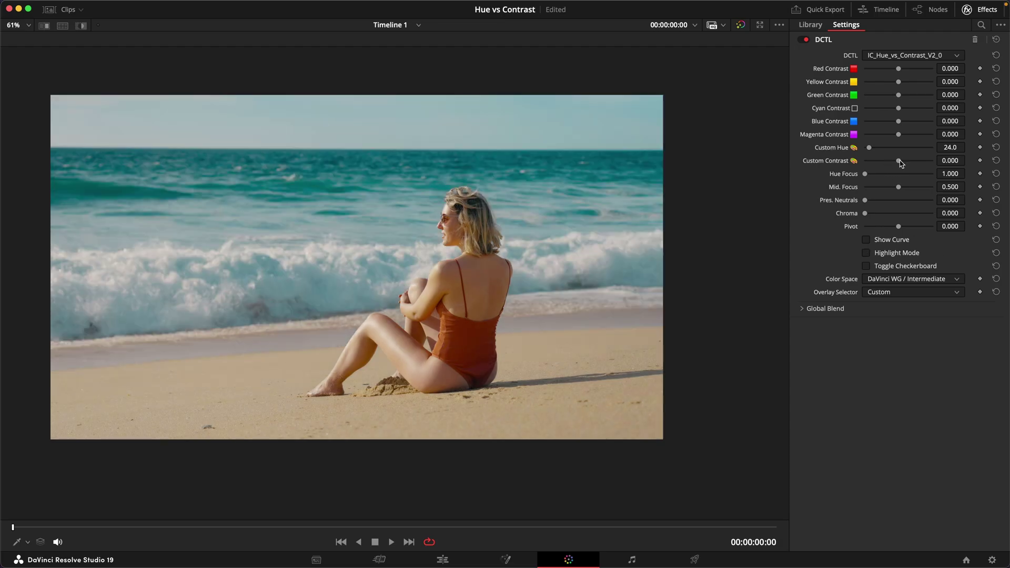
left_click_drag(898, 160, 864, 161)
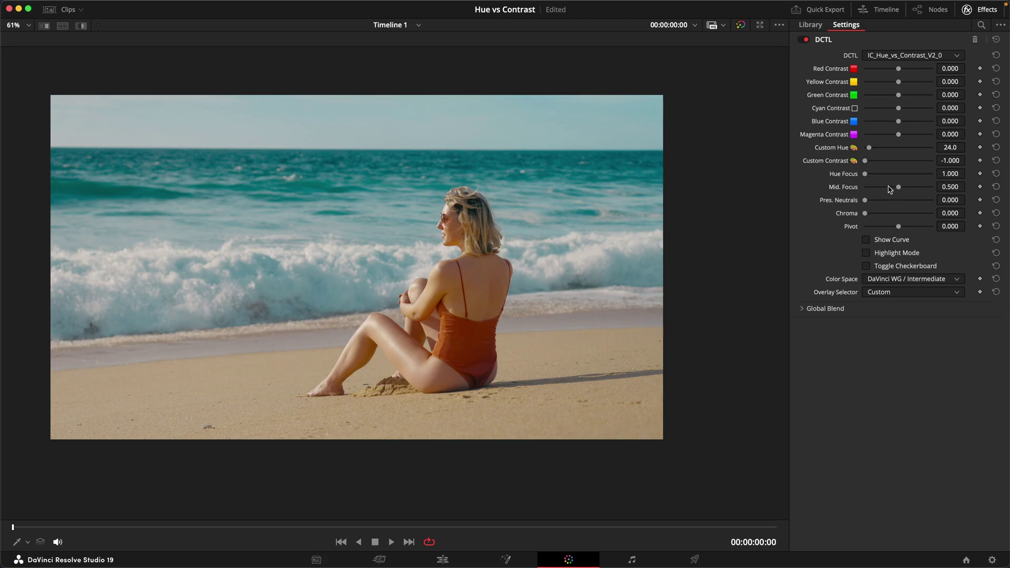
mouse_move(901, 188)
left_mouse_down()
mouse_move(872, 190)
mouse_move(892, 189)
mouse_move(874, 191)
mouse_move(884, 191)
left_mouse_up()
Save, then soften the sea with Cyan Contrast at -0.488 and Blue Contrast at -0.333.
key("super+s")
left_click_drag(901, 111, 949, 108)
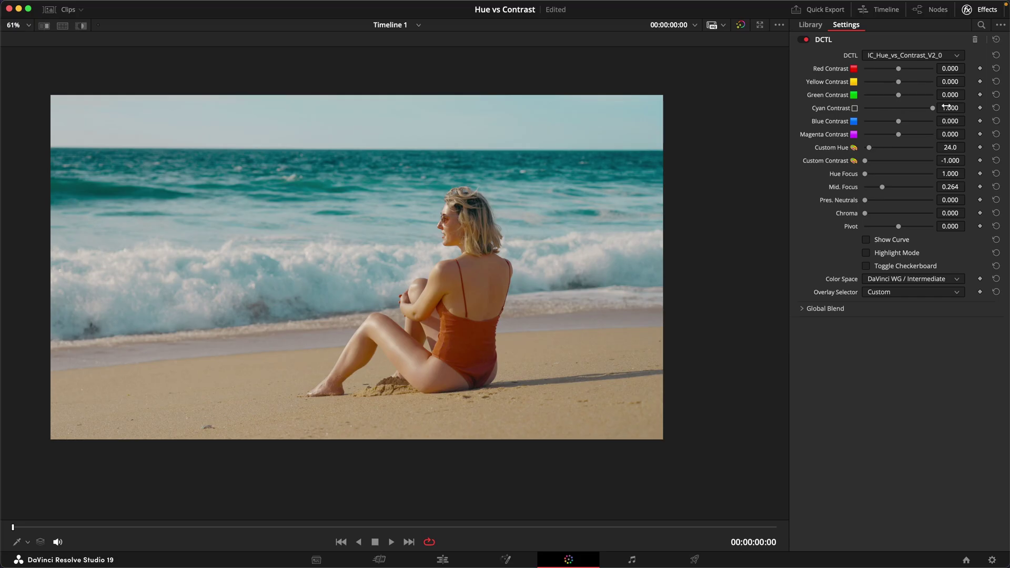
left_click_drag(932, 108, 886, 123)
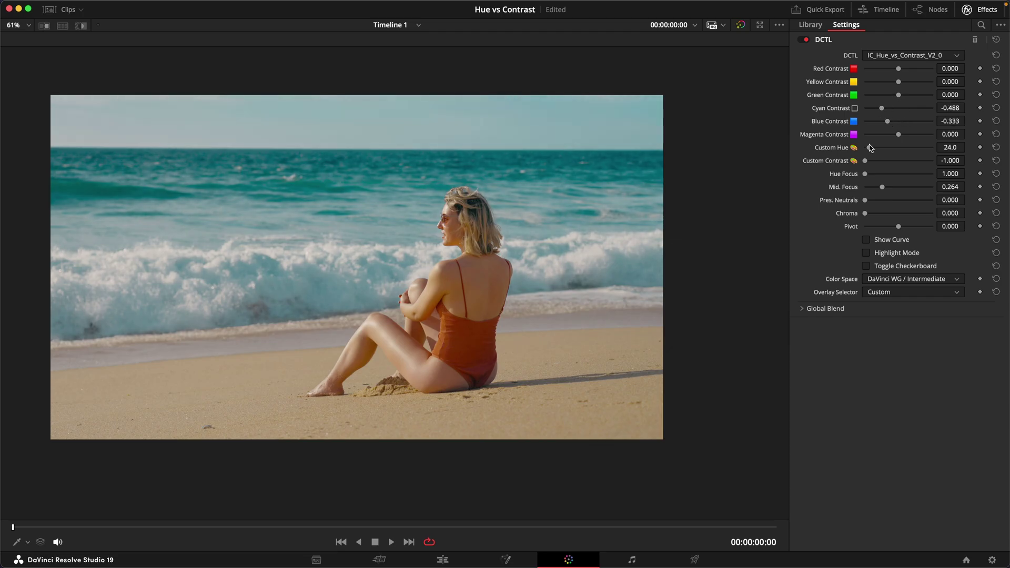